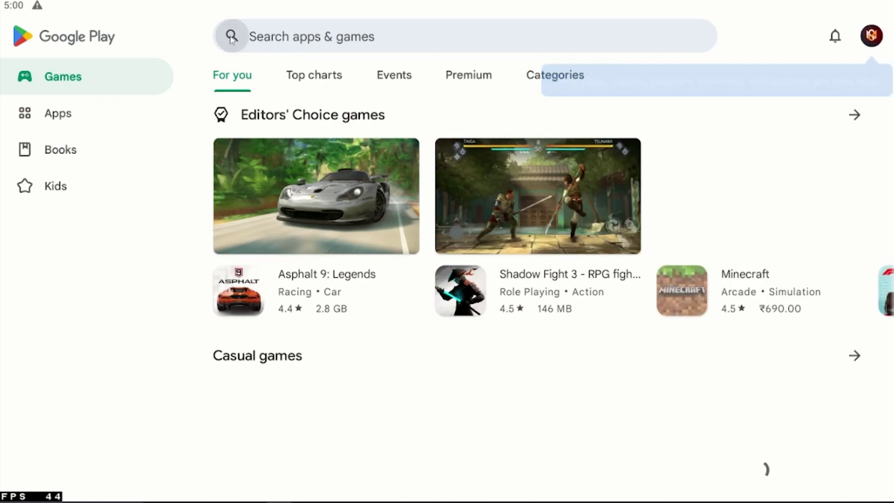
Search the Play Store for "battleground mobile india".
type("baty")
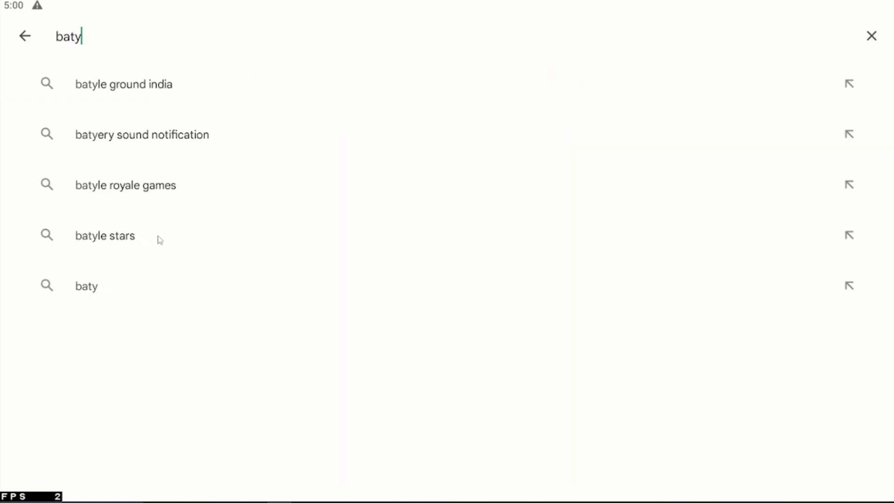
key("BackSpace")
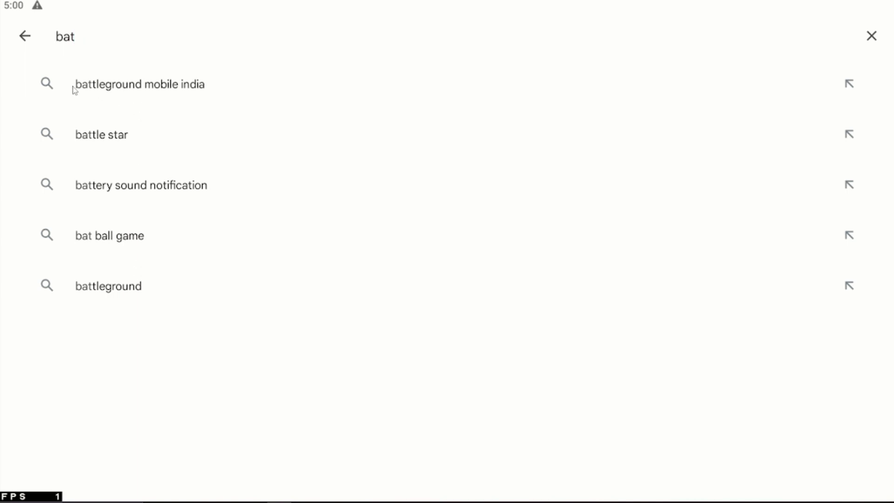
left_click(109, 90)
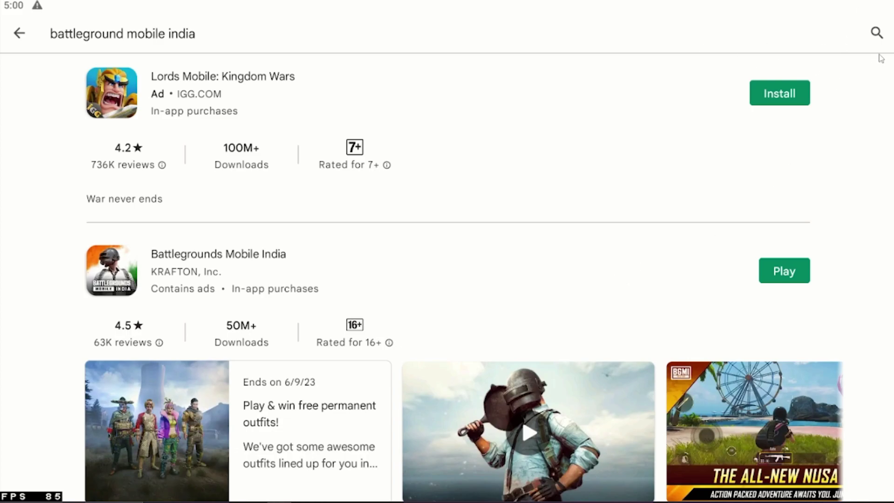
Search the Play Store for "gfx tool for pubg" and open the GFX Tool for PUBG & BGMI listing.
left_click(877, 33)
key("BackSpace")
key("BackSpace")
key("BackSpace")
key("BackSpace")
key("BackSpace")
key("BackSpace")
key("BackSpace")
key("BackSpace")
key("BackSpace")
key("BackSpace")
key("BackSpace")
key("BackSpace")
key("BackSpace")
key("BackSpace")
key("BackSpace")
key("BackSpace")
key("BackSpace")
key("BackSpace")
key("BackSpace")
key("BackSpace")
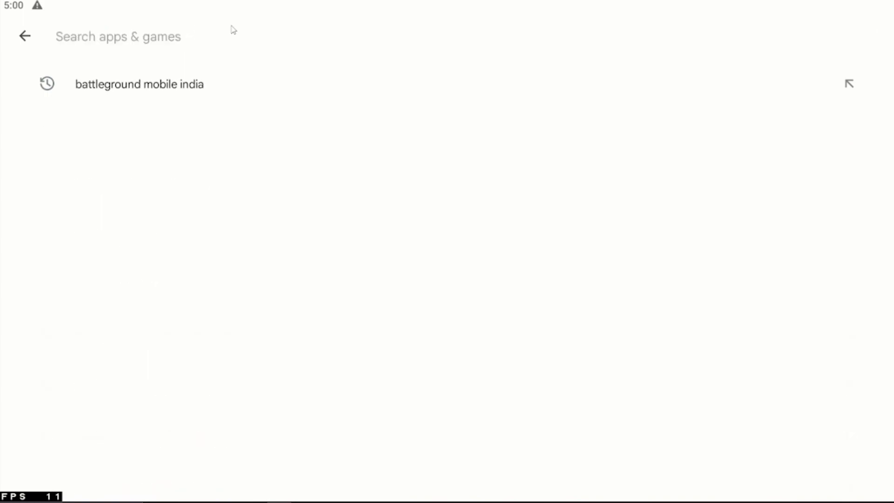
type("gfx")
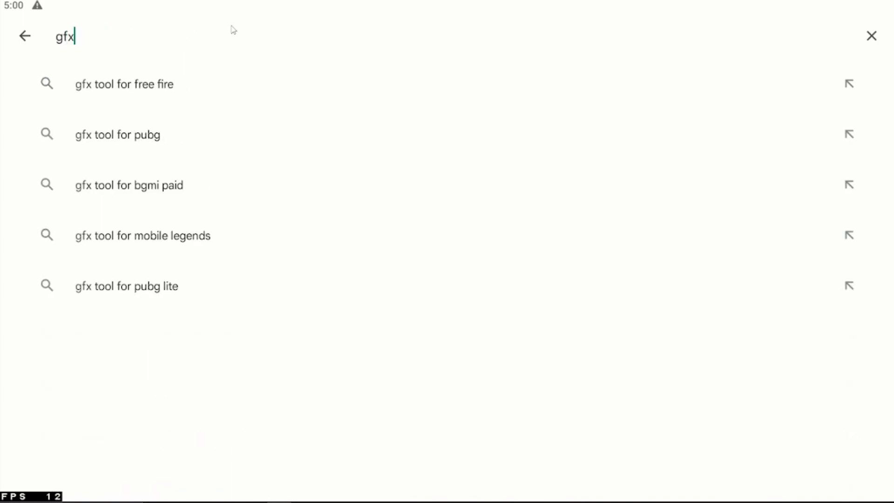
left_click(115, 142)
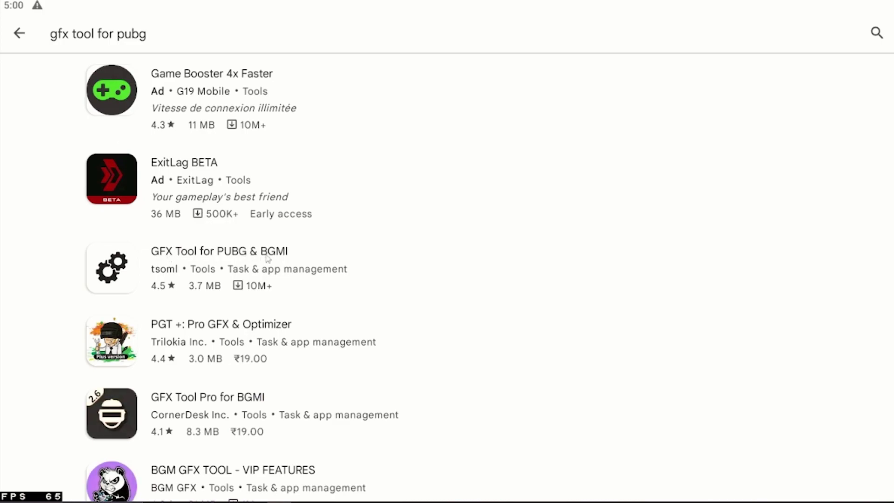
left_click(228, 259)
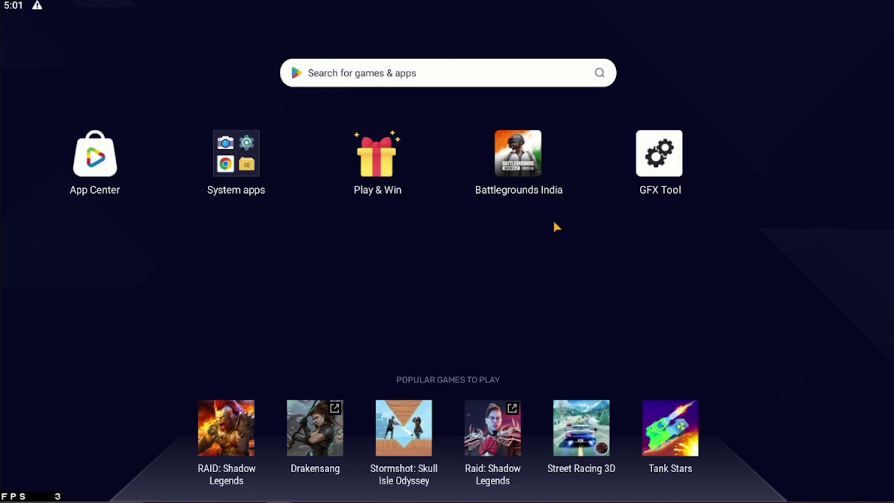
Try to launch Battlegrounds India, set the Nougat 32-bit notice to not show again, and dismiss it.
left_click(523, 186)
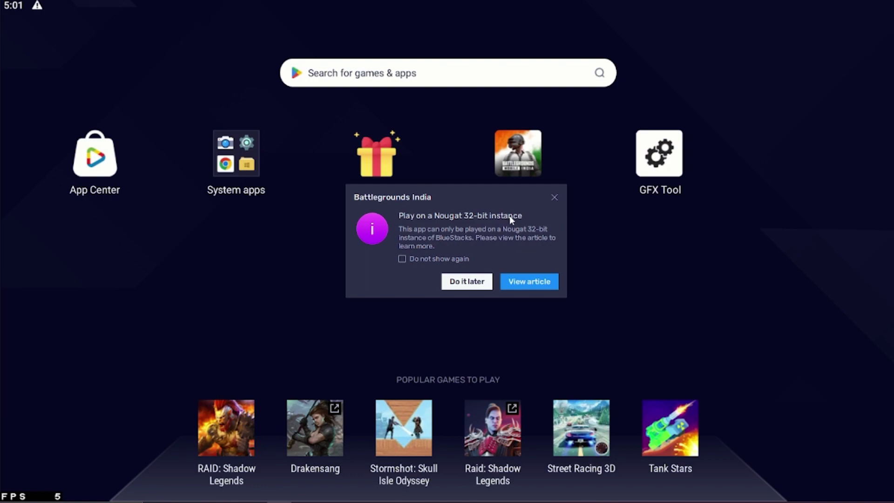
left_click(402, 259)
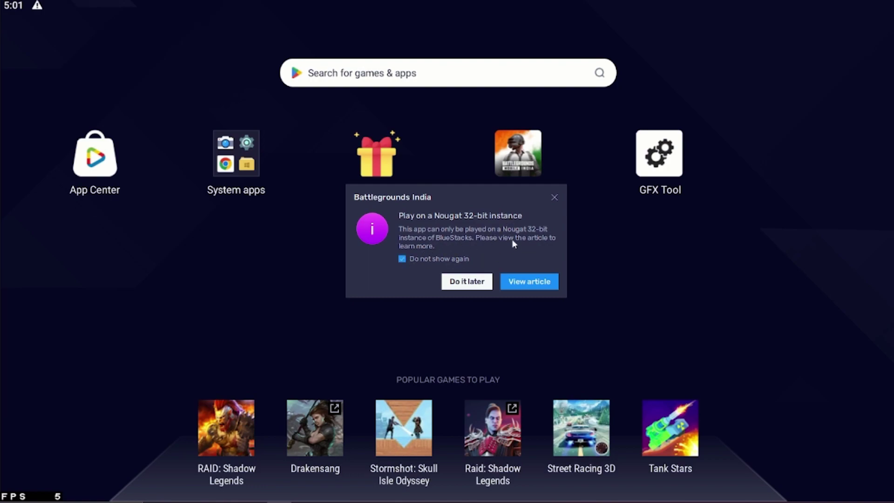
left_click(555, 198)
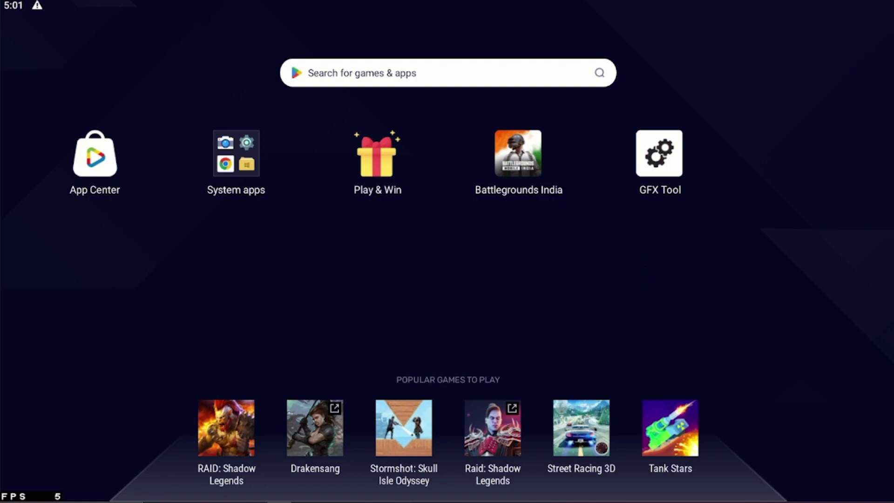
Minimize the emulator and open the BlueStacks multi-instance manager from the desktop.
left_click(874, 5)
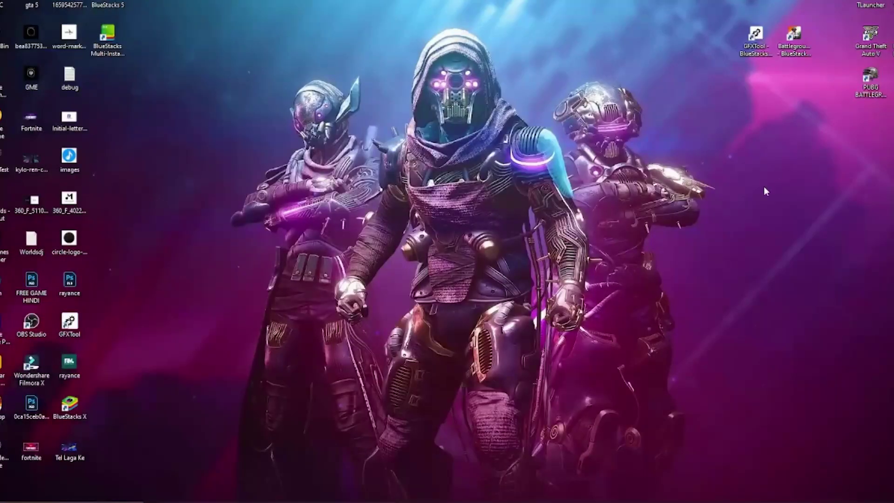
left_click(111, 54)
double_click(110, 54)
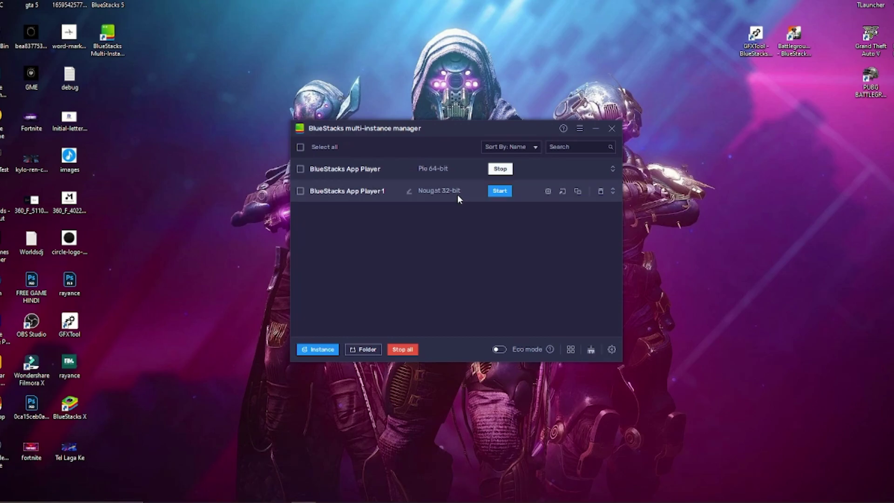
left_click(329, 345)
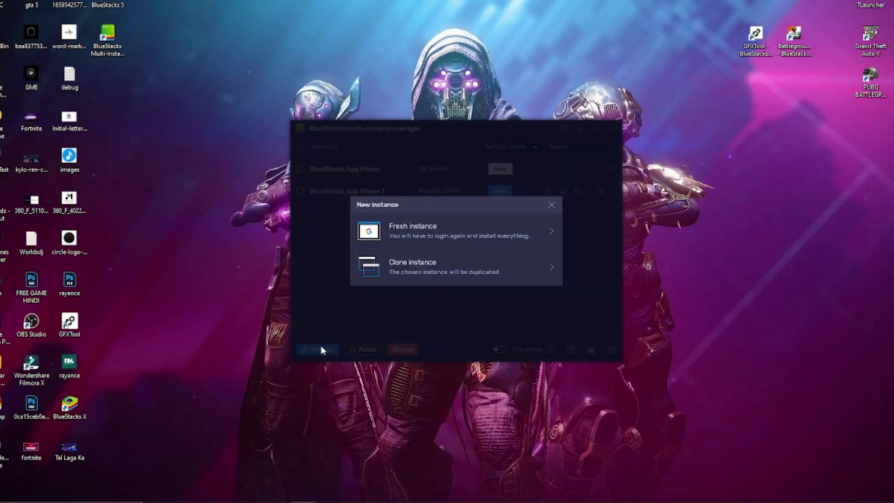
left_click(463, 230)
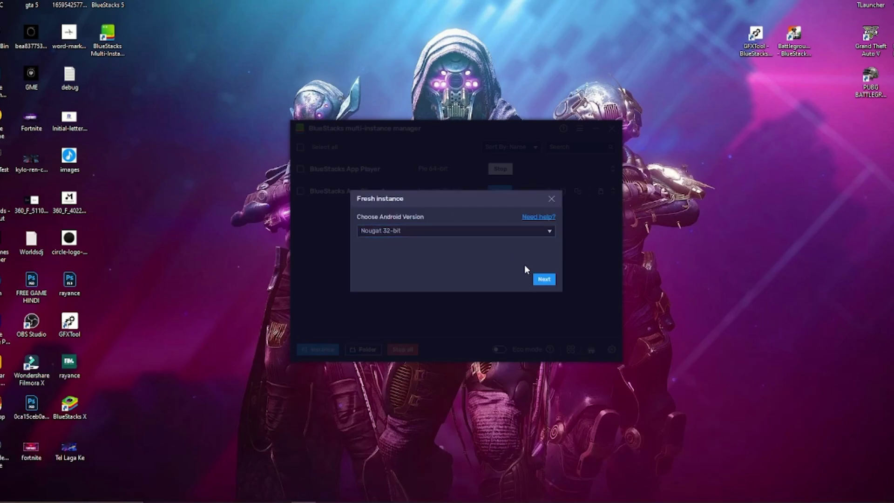
left_click(558, 199)
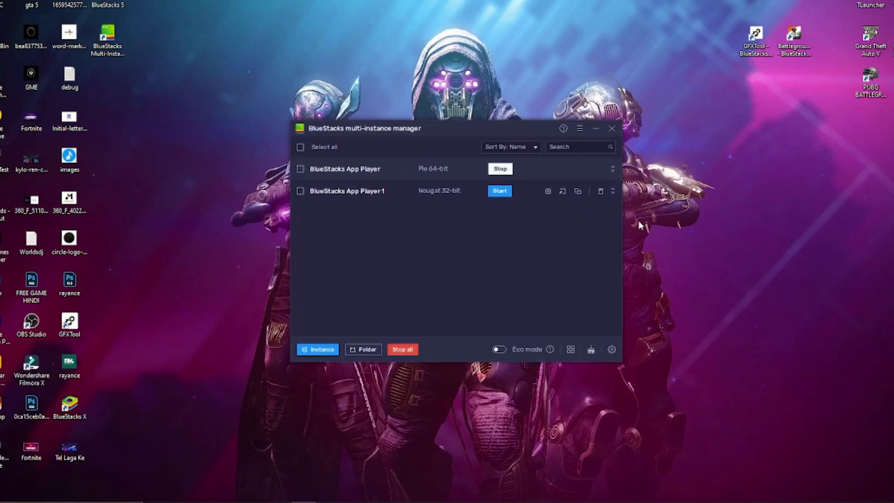
Start the Nougat 32-bit instance, maximize its window, and open its settings.
left_click(499, 191)
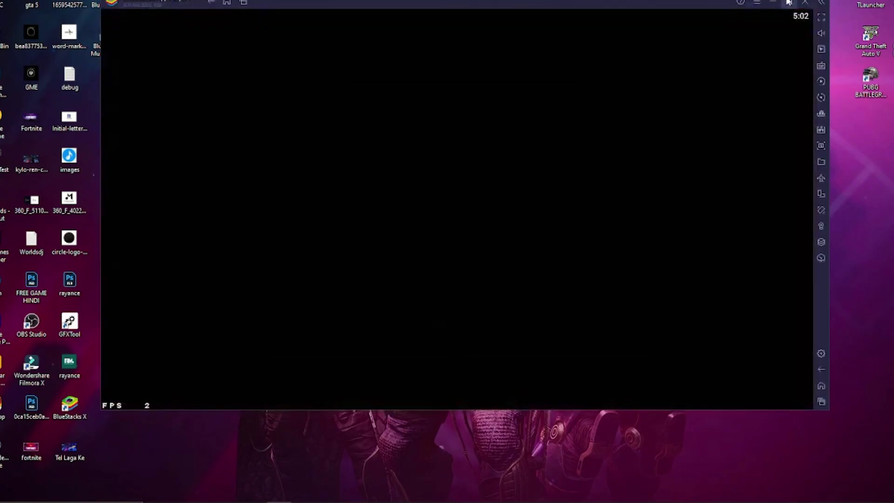
left_click(783, 4)
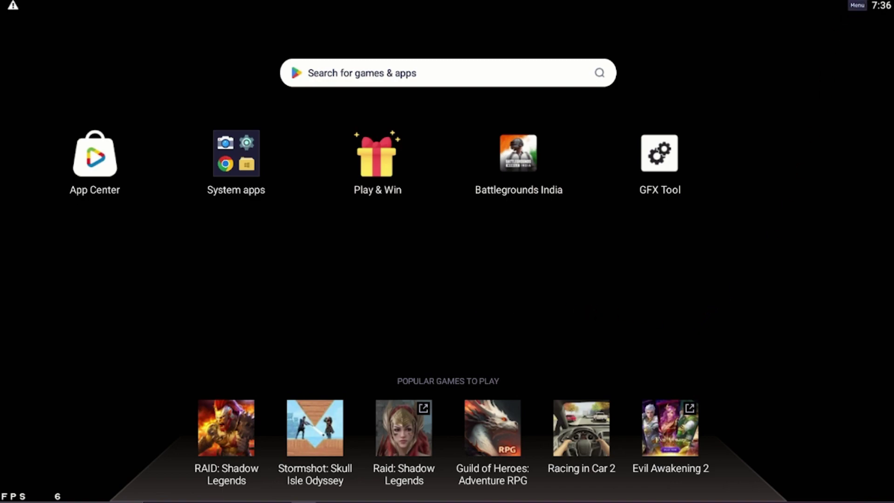
left_click(858, 5)
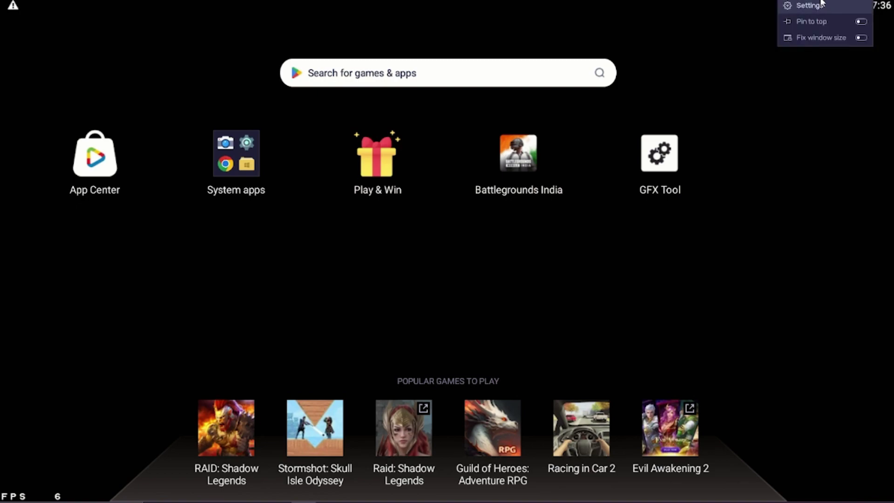
left_click(808, 7)
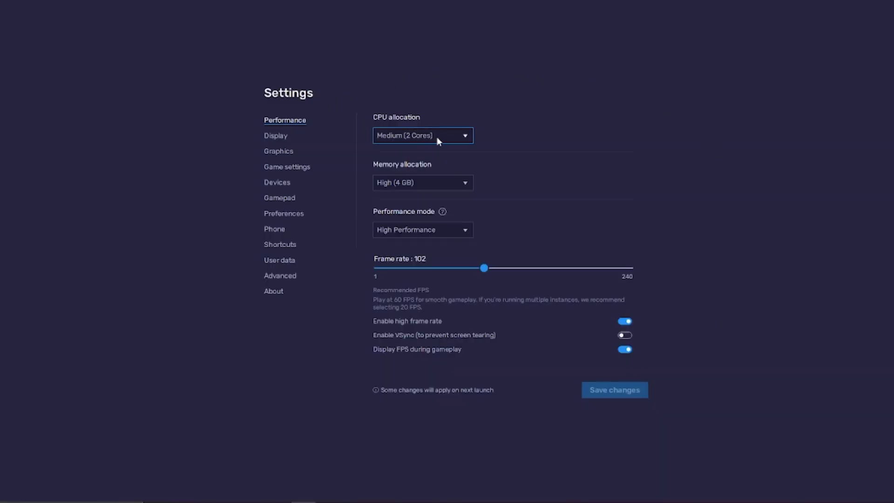
Set the CPU allocation to Custom with 3 cores and the memory allocation to High (4 GB).
left_click(464, 136)
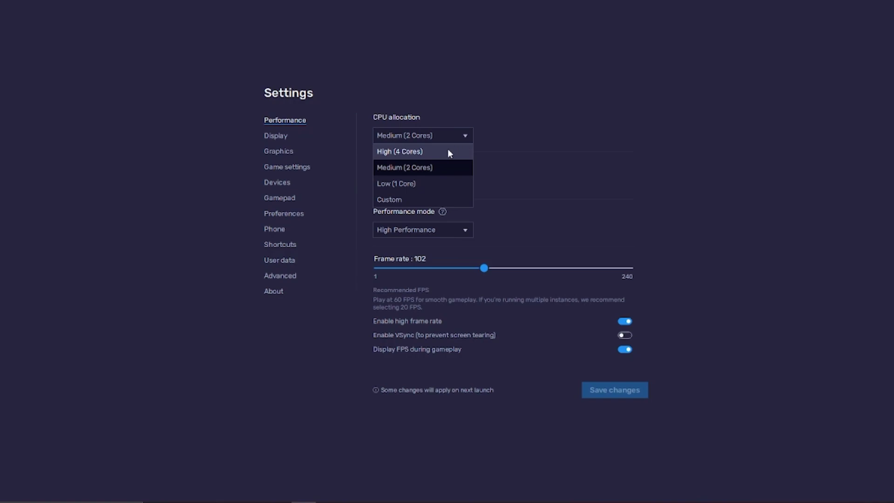
left_click(413, 199)
left_click(567, 137)
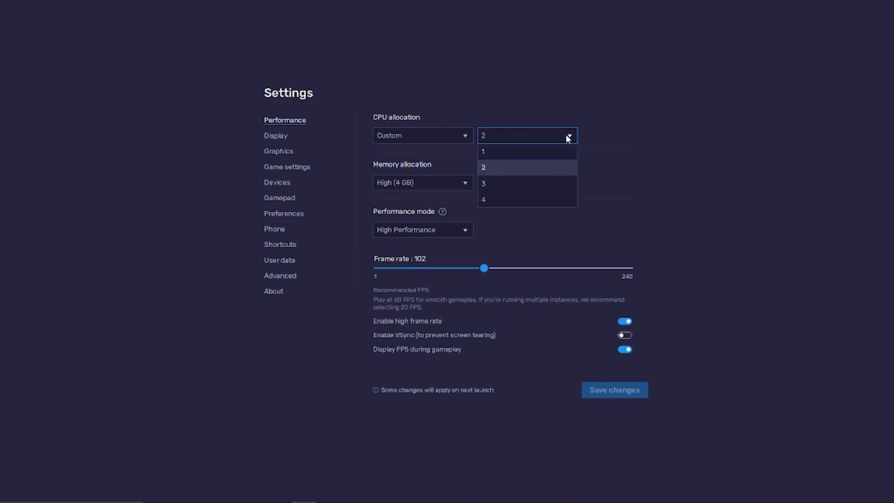
left_click(529, 185)
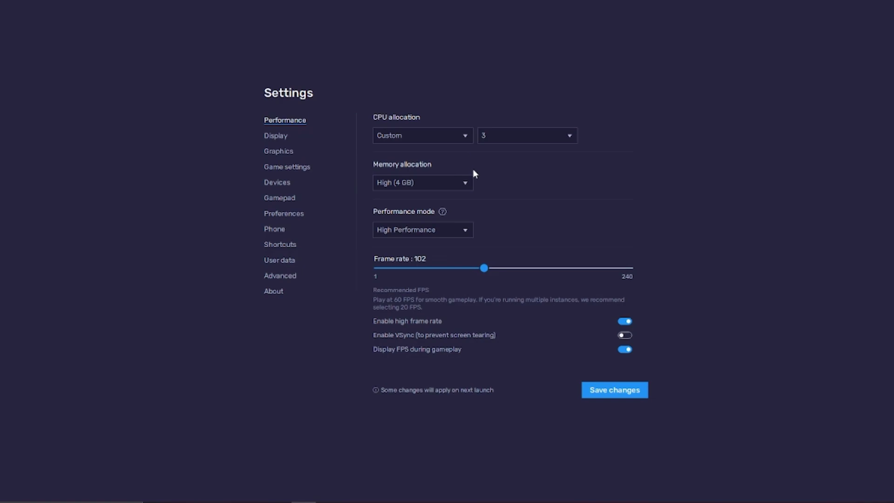
left_click(466, 184)
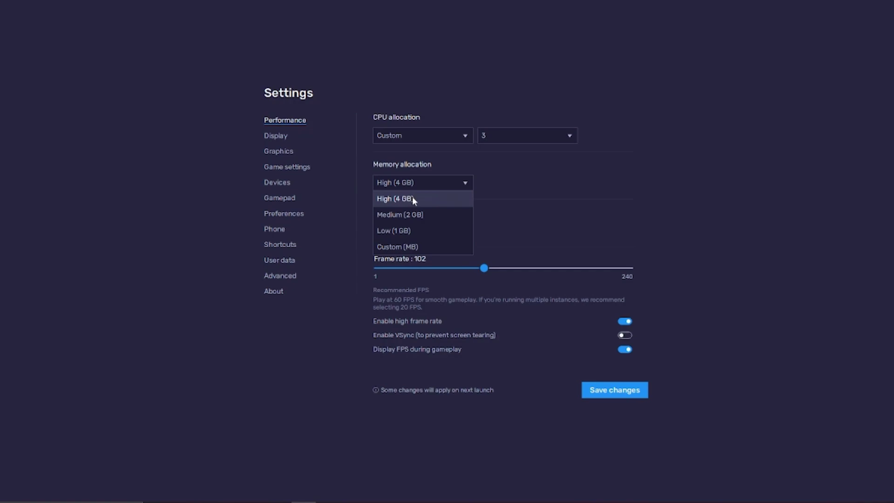
left_click(431, 198)
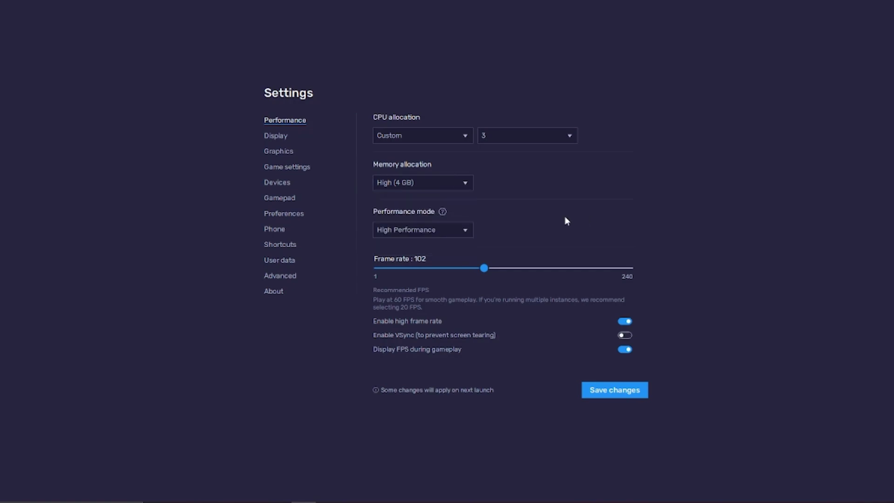
left_click(466, 136)
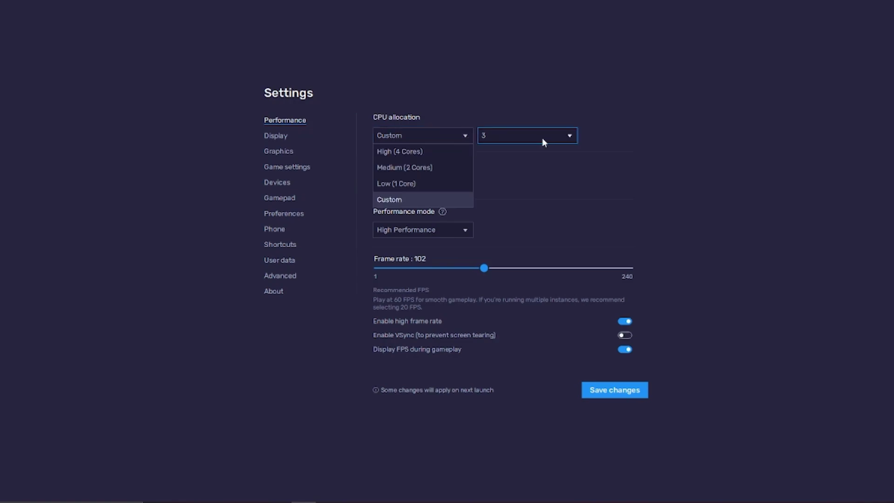
left_click(541, 173)
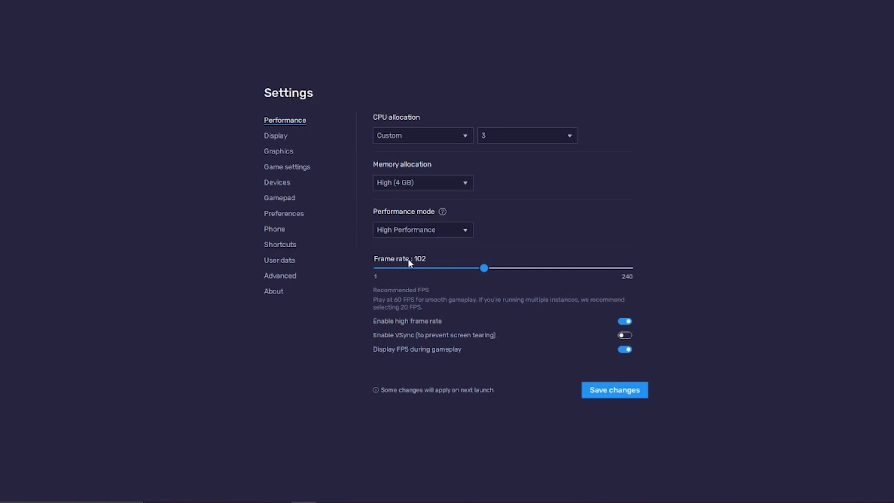
Set the frame rate to 103 with the high frame rate option enabled.
left_click(625, 322)
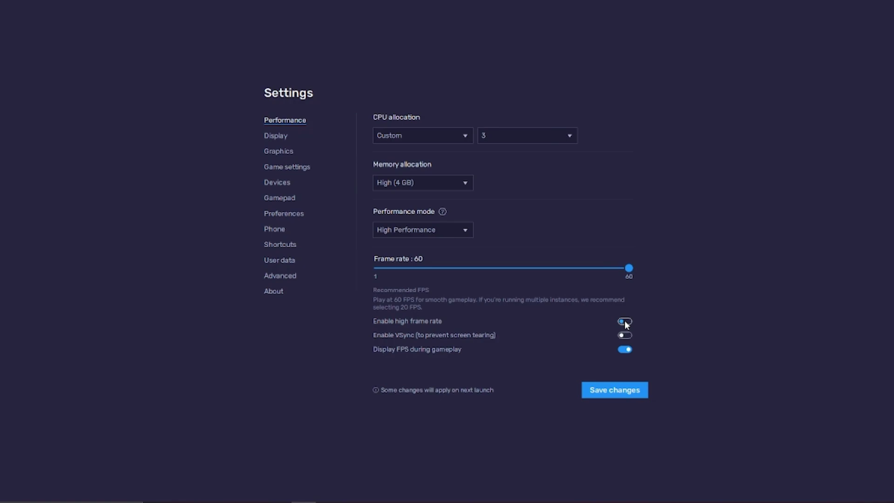
left_click_drag(629, 270, 691, 265)
left_click(625, 321)
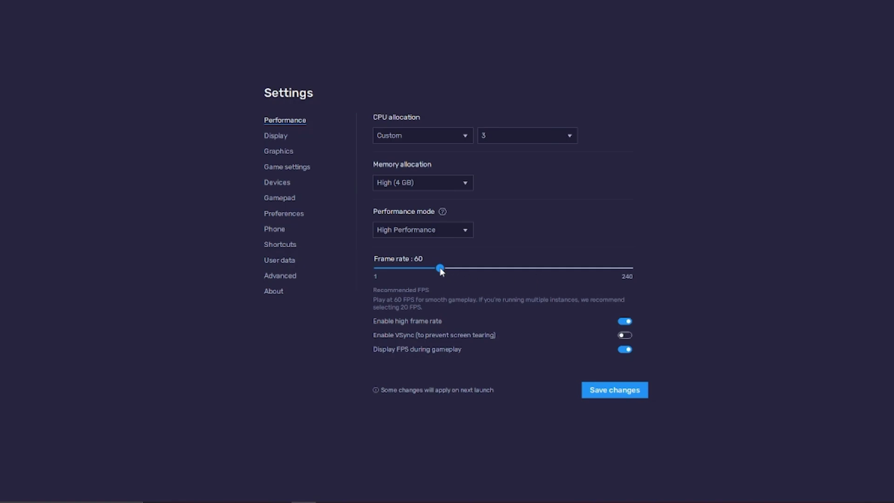
left_click_drag(456, 272, 485, 268)
Save the performance settings with an immediate BlueStacks restart, then close the multi-instance manager and maximize the emulator window.
left_click(622, 390)
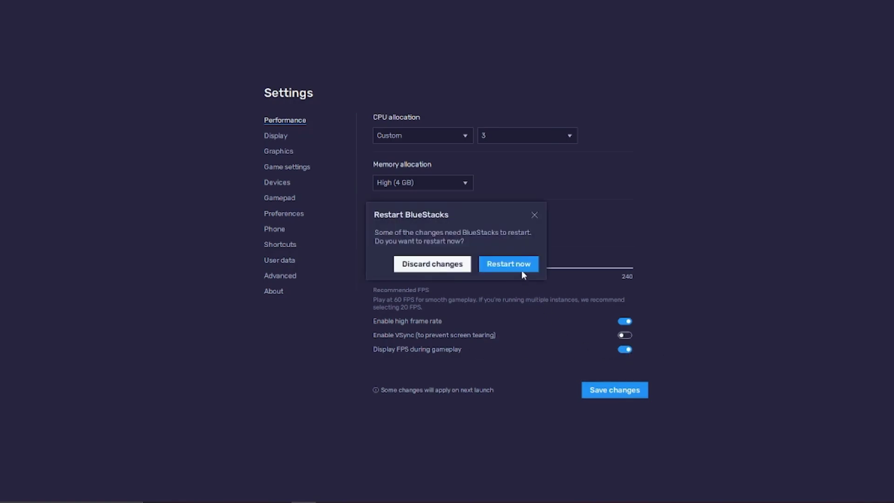
left_click(522, 271)
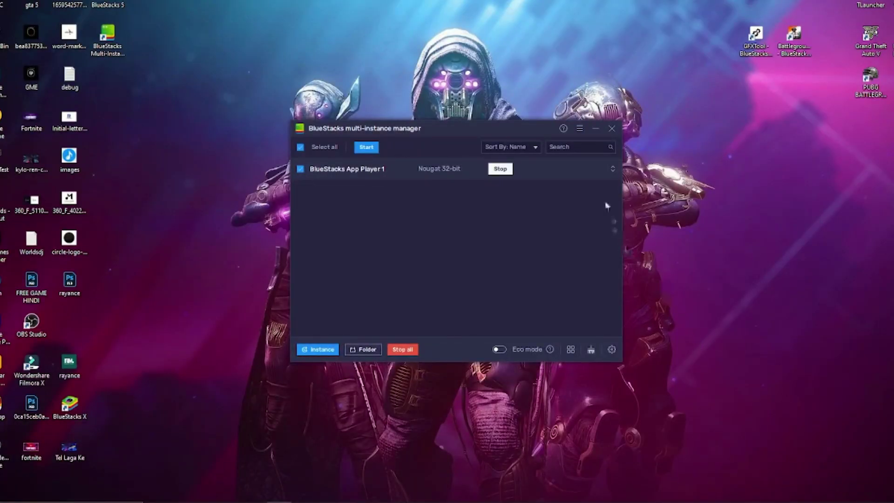
left_click(612, 128)
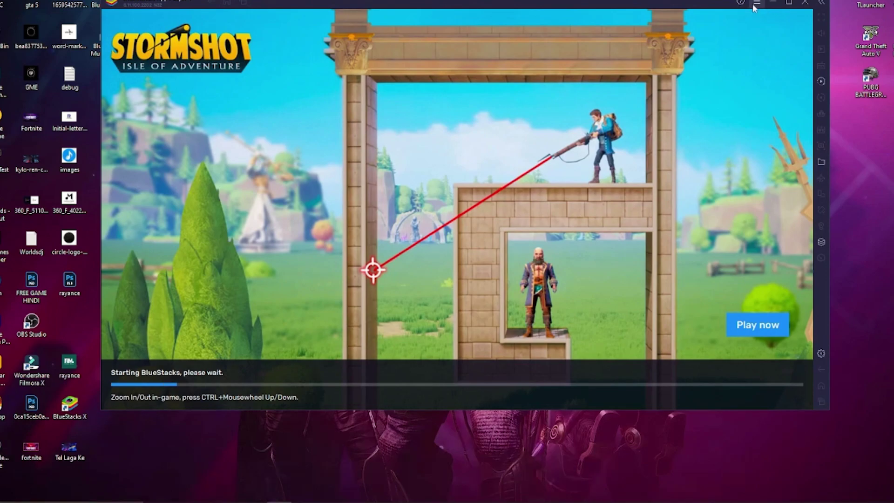
left_click(789, 4)
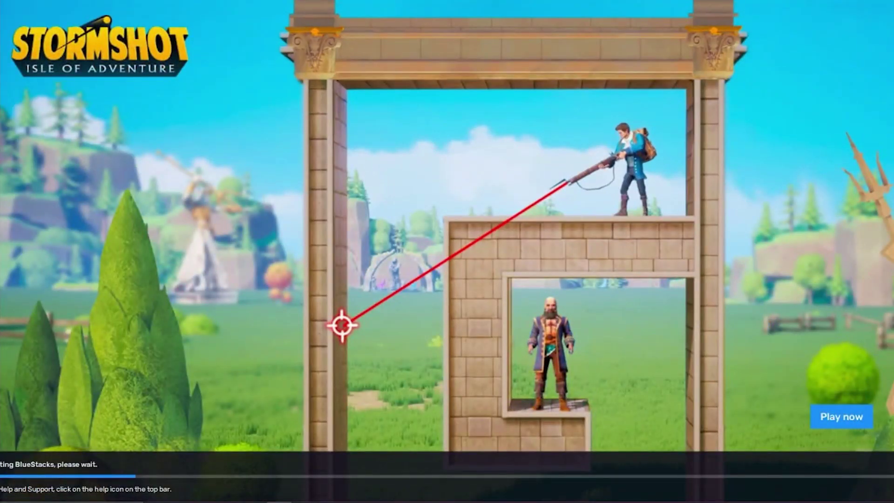
Reopen the emulator settings and review the display and graphics options.
left_click(816, 6)
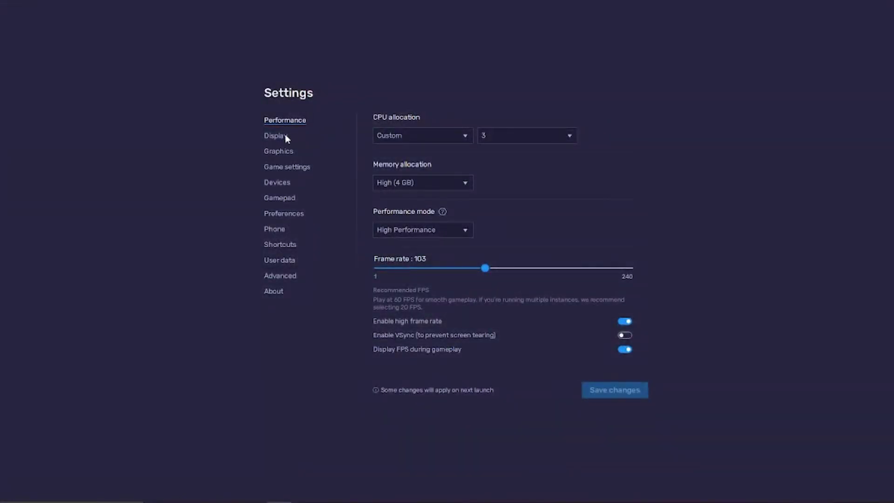
left_click(286, 137)
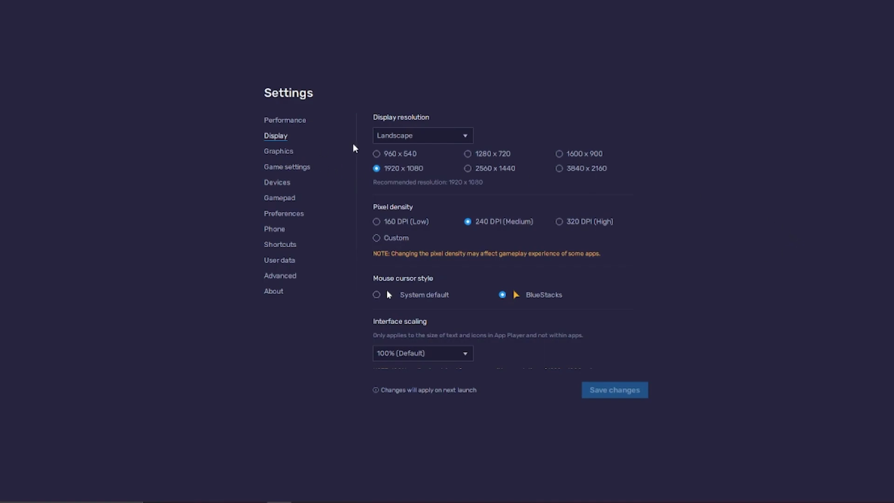
left_click(286, 149)
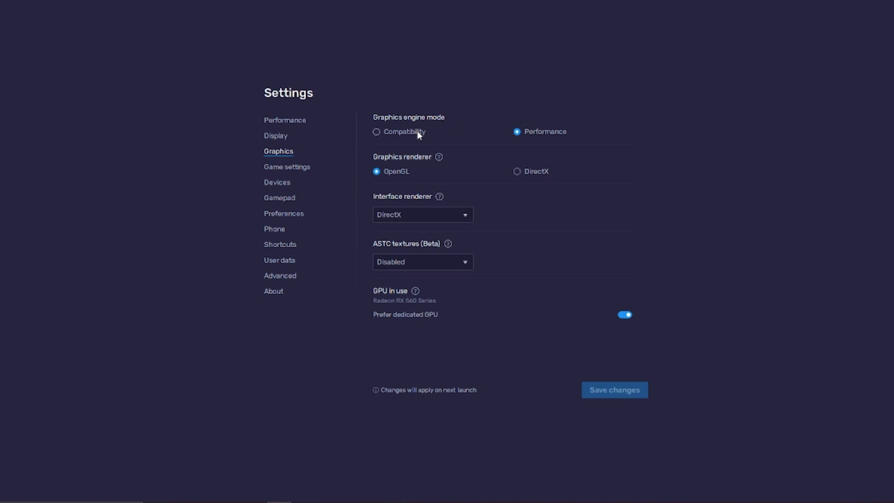
Try the Compatibility graphics engine mode and the Auto interface renderer, restoring Performance and DirectX respectively.
left_click(377, 132)
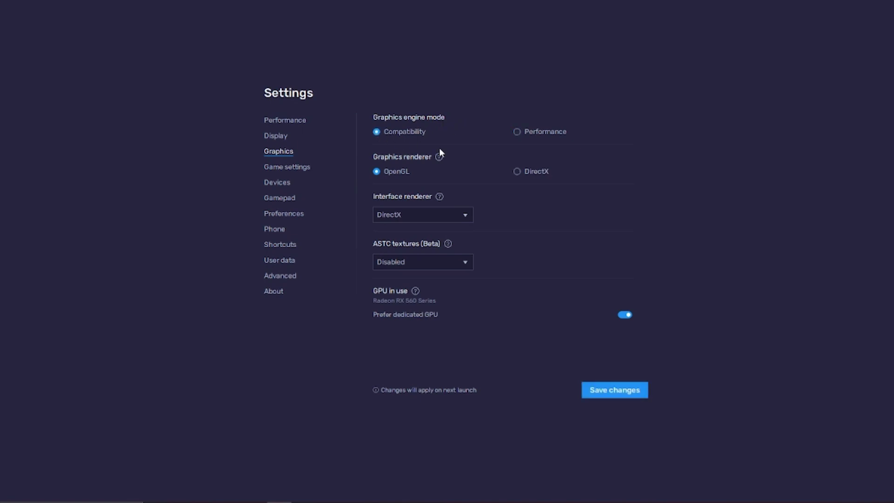
left_click(517, 131)
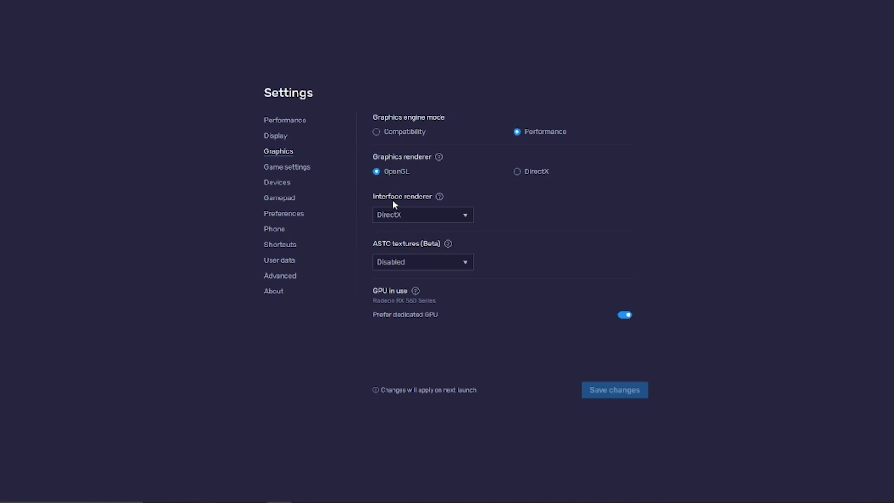
left_click(463, 216)
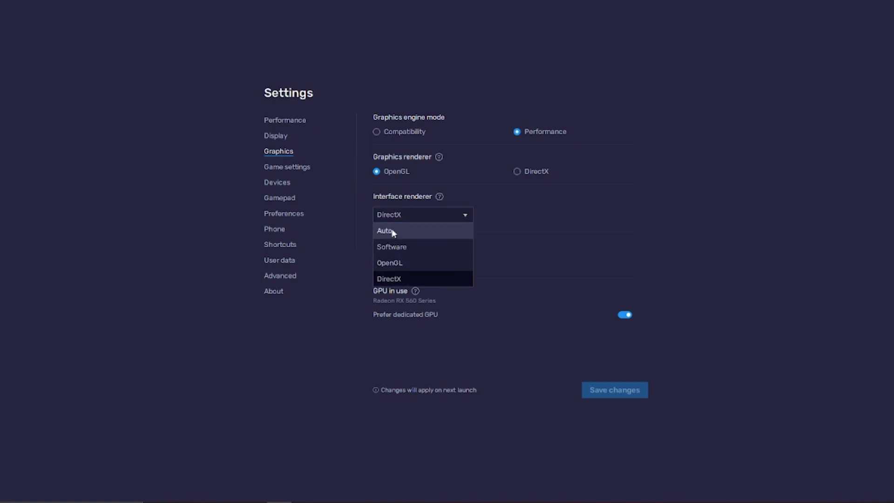
left_click(391, 231)
left_click(459, 215)
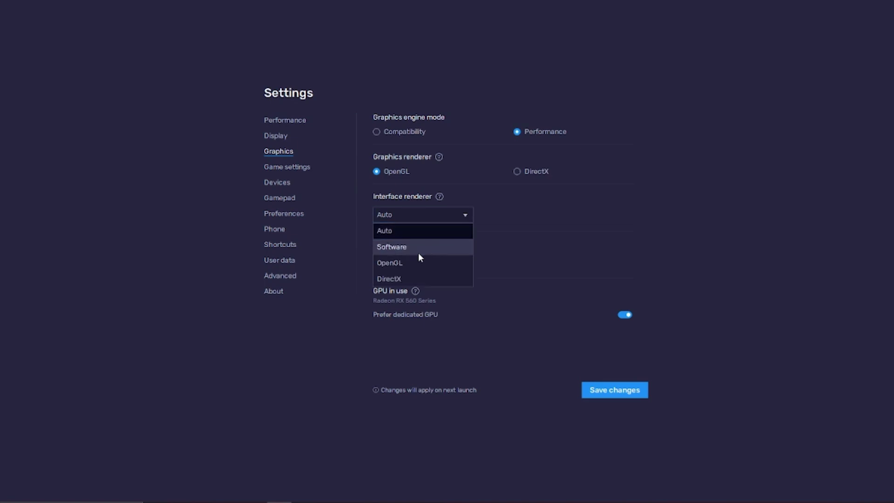
left_click(400, 278)
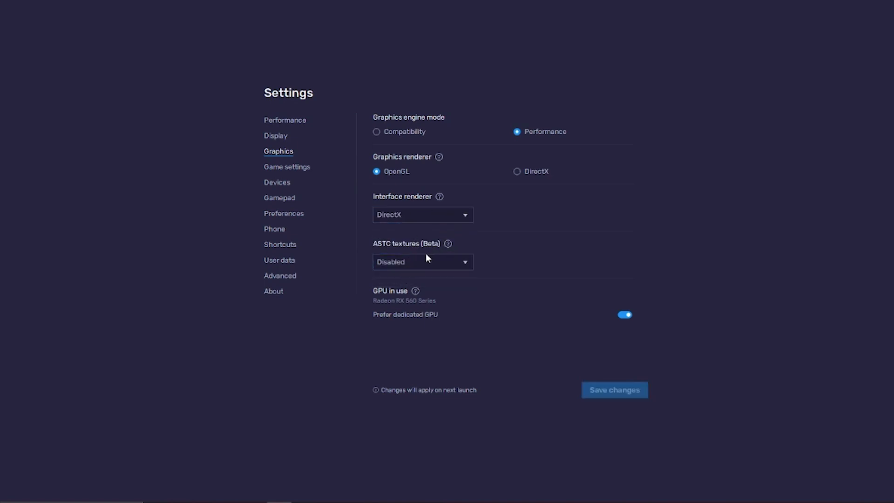
Try Hardware decoding for ASTC textures and set the option back to Disabled.
left_click(466, 263)
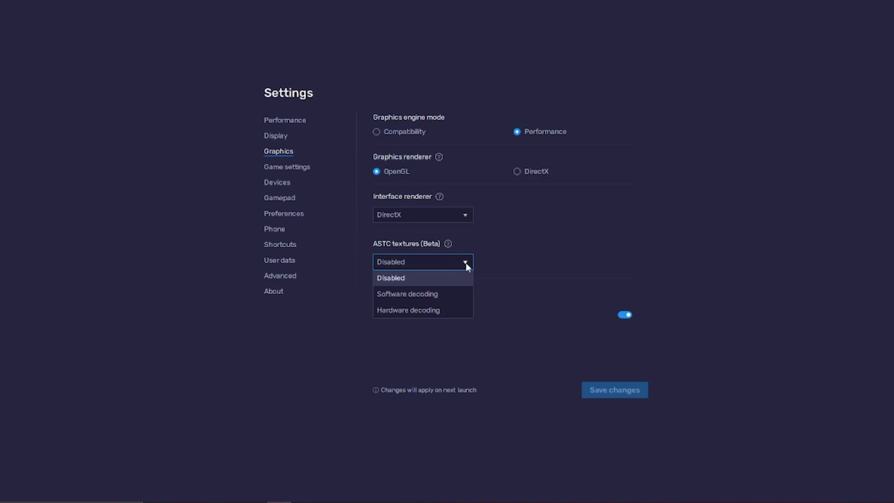
left_click(453, 317)
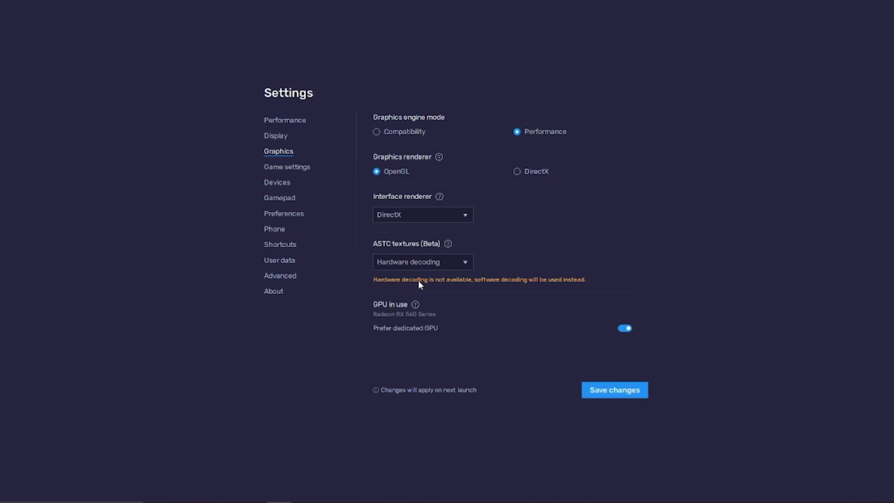
left_click(467, 262)
left_click(433, 276)
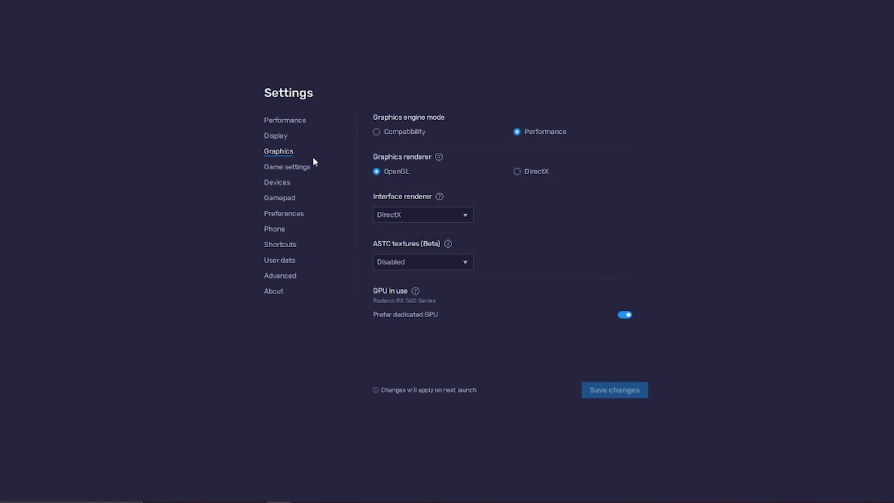
Review the fullscreen launch options, the preferred audio and camera devices, and the gamepad settings.
left_click(280, 169)
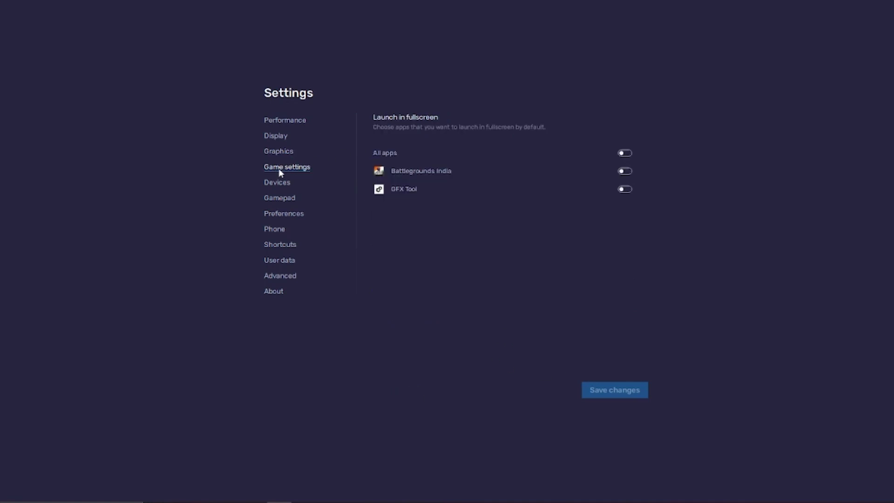
left_click(277, 182)
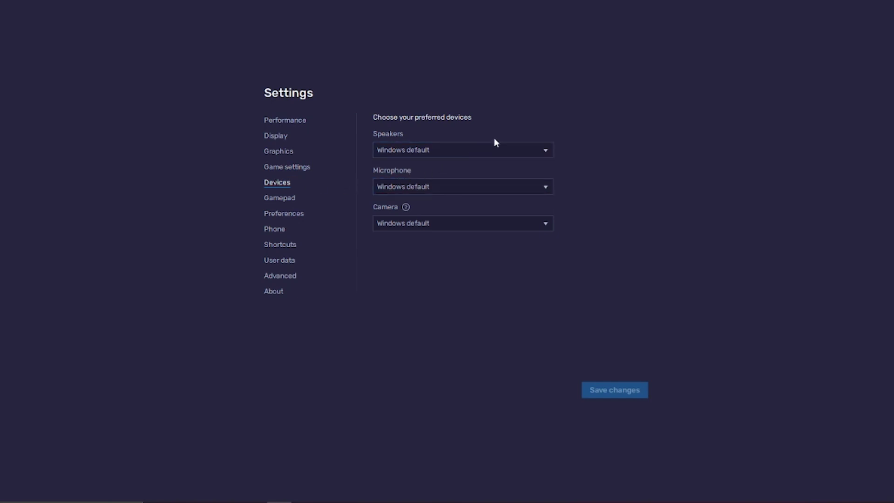
left_click(293, 201)
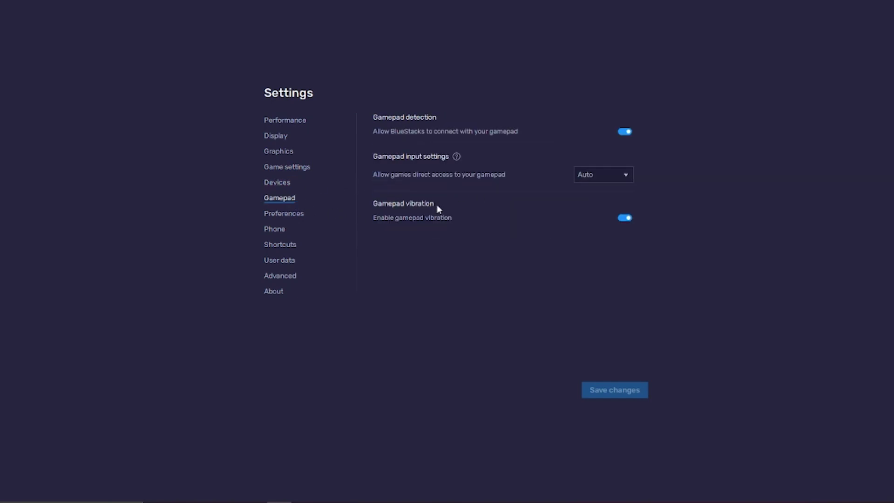
In the preferences, try allowing BlueStacks to show ads during gameplay and turn the option off again.
left_click(301, 216)
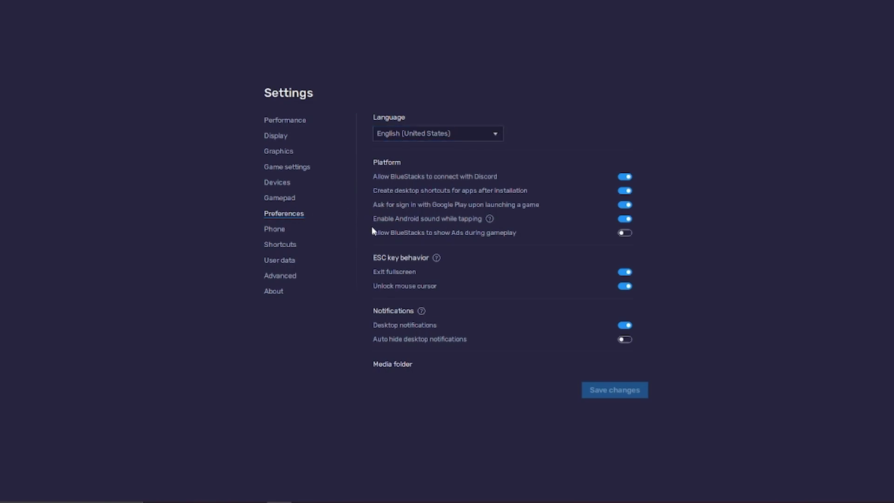
left_click(625, 234)
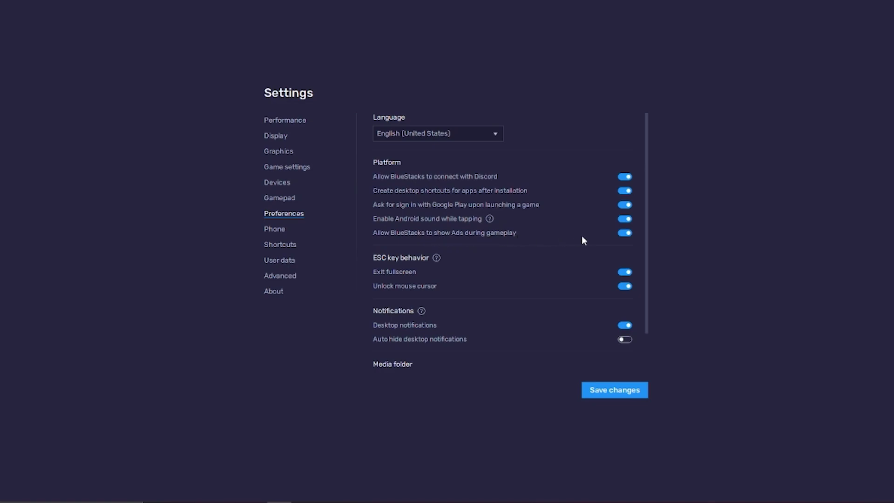
left_click(622, 234)
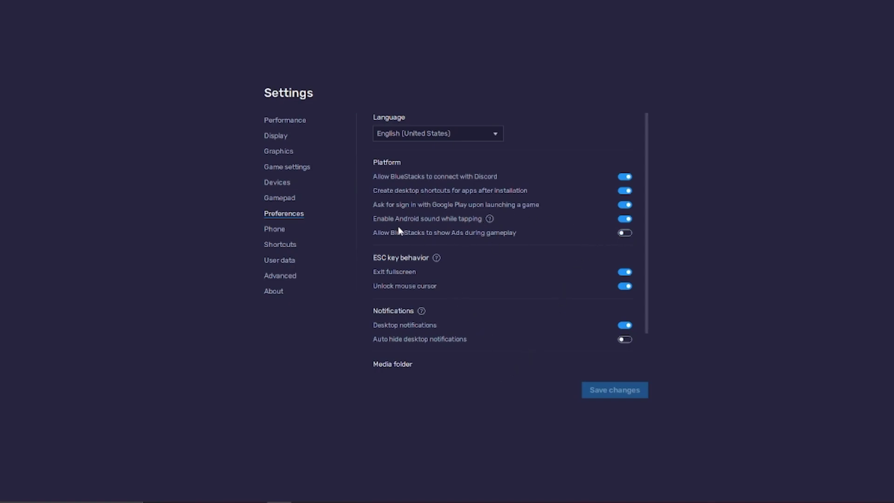
Try the Samsung Galaxy S21 Ultra phone profile, return to Samsung Galaxy S20 Ultra, and keep AIRTEL as the network provider.
left_click(284, 232)
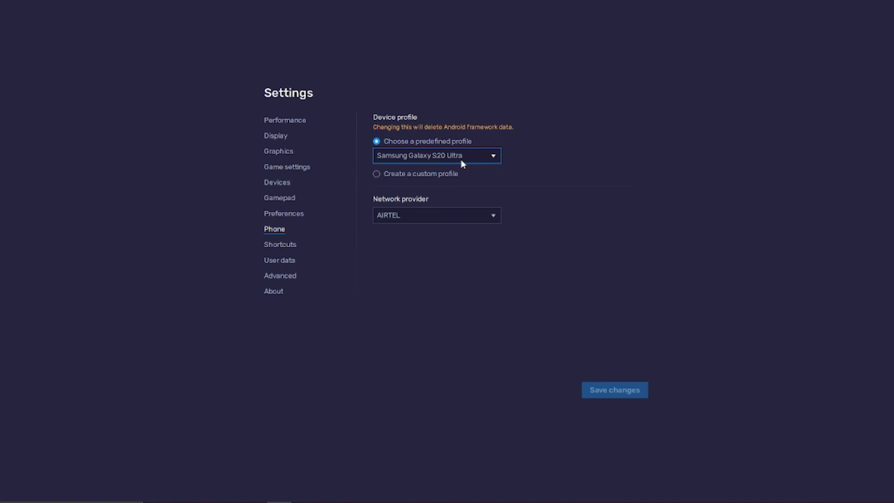
left_click(492, 158)
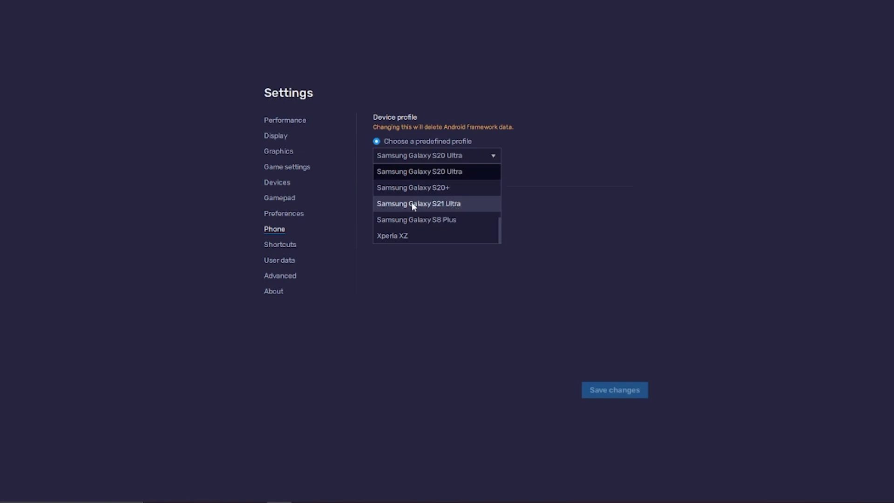
left_click(442, 205)
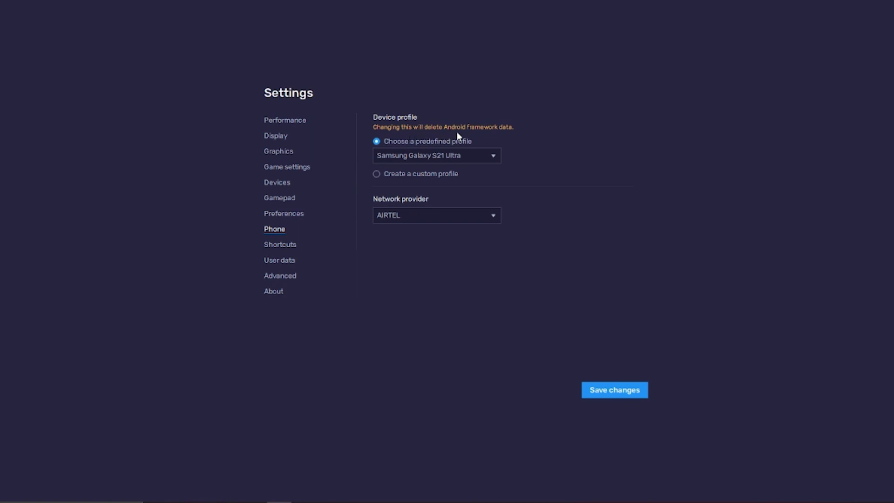
left_click(493, 155)
scroll(471, 175, "up", 2)
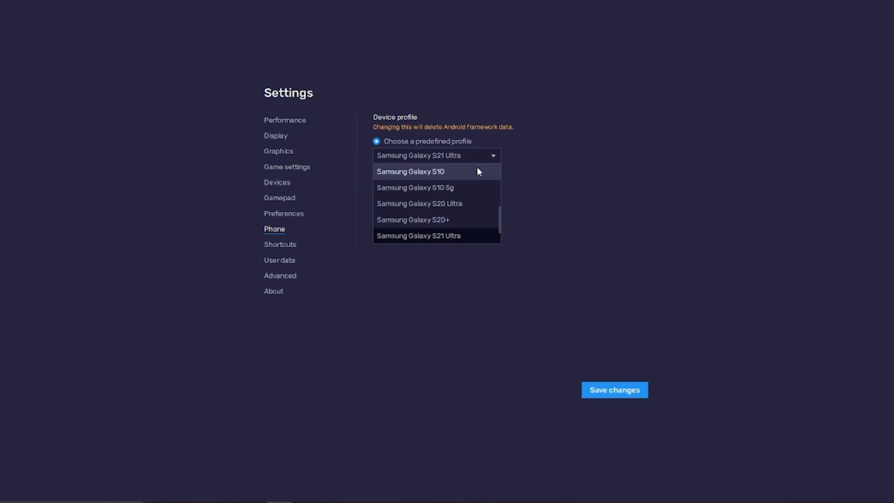
scroll(484, 168, "up", 2)
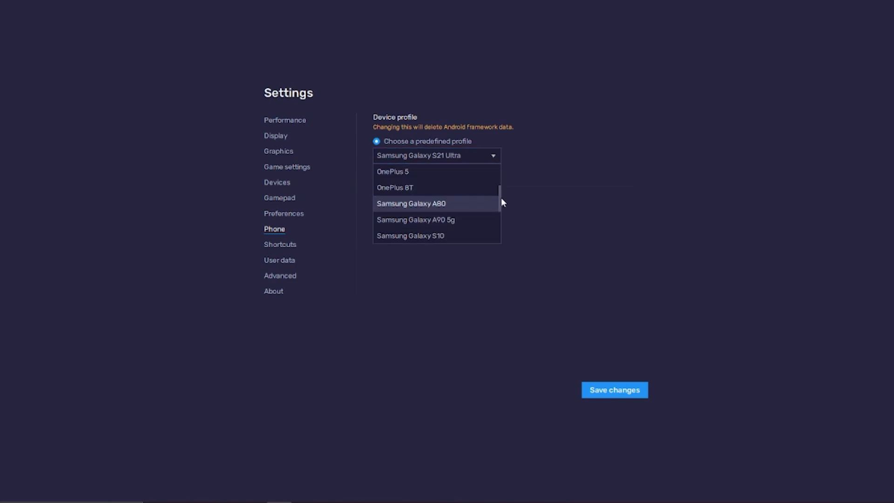
left_click_drag(502, 199, 499, 219)
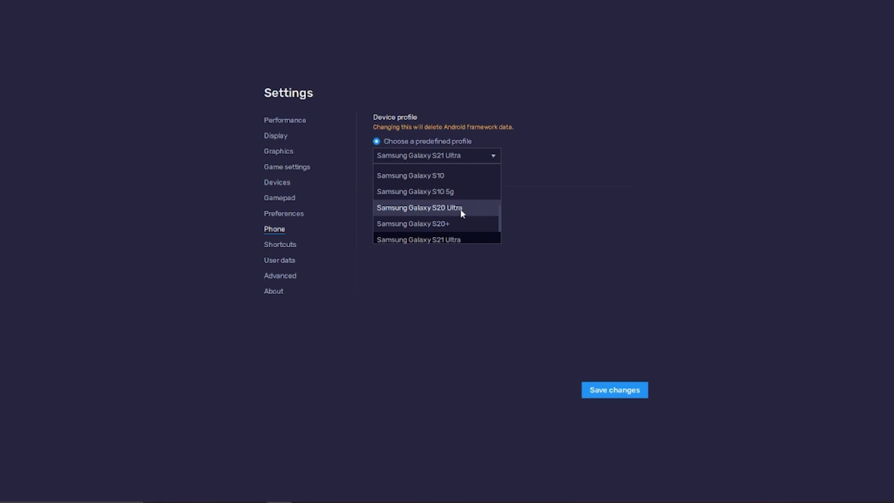
left_click(463, 212)
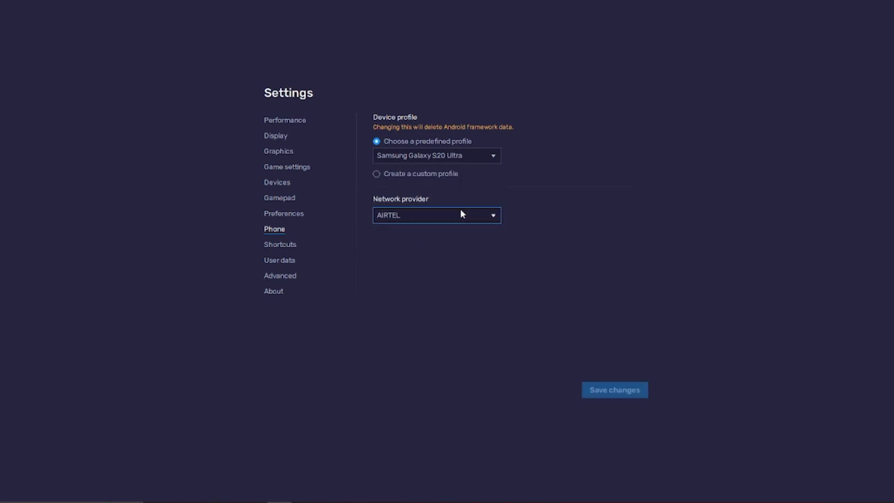
left_click(487, 214)
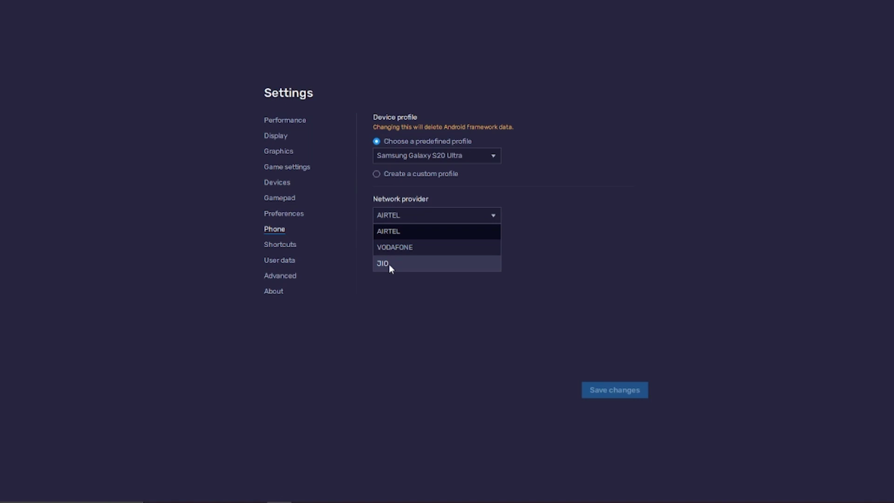
left_click(430, 231)
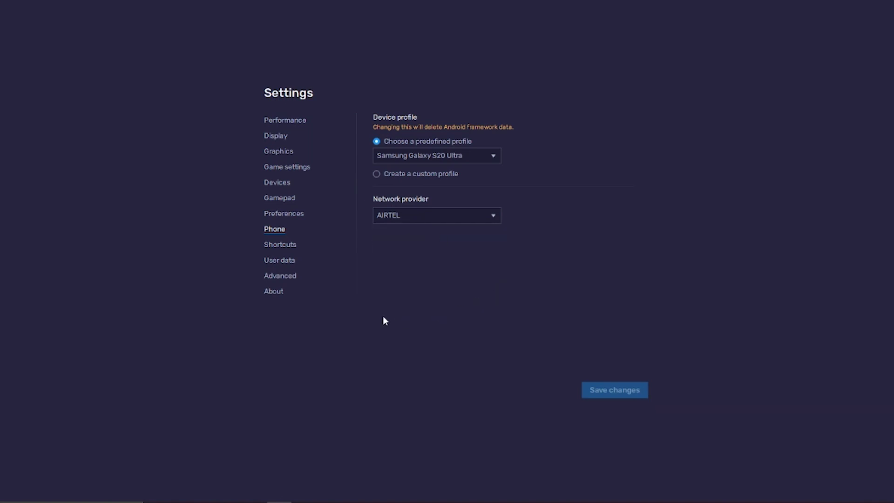
Review the keyboard shortcuts, user data and advanced settings.
left_click(268, 245)
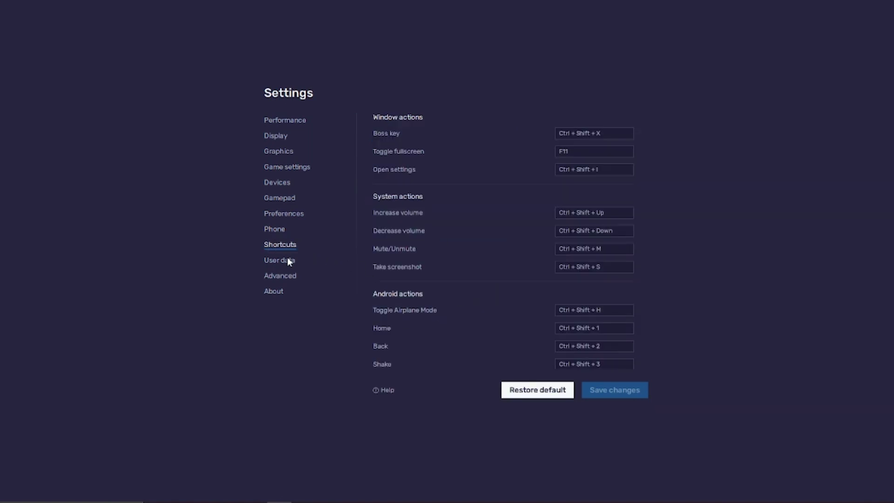
left_click(288, 262)
left_click(285, 278)
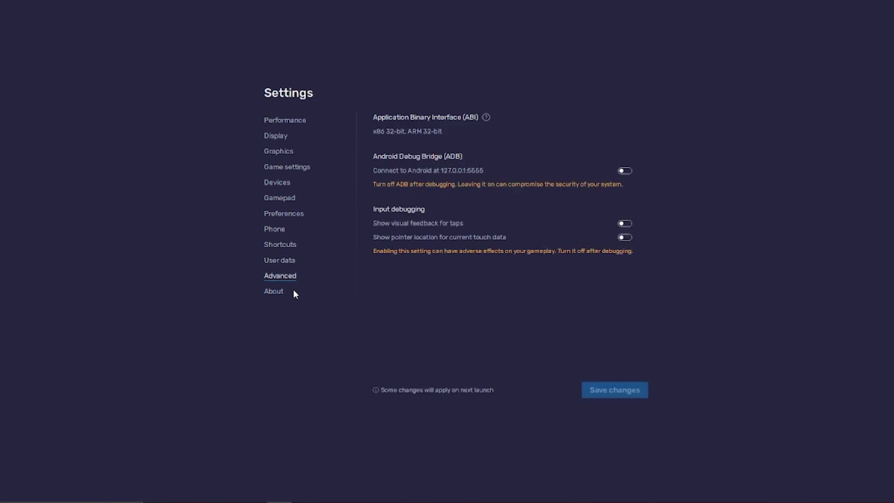
Check for emulator updates on the About page and close the settings to return to the home screen.
left_click(275, 298)
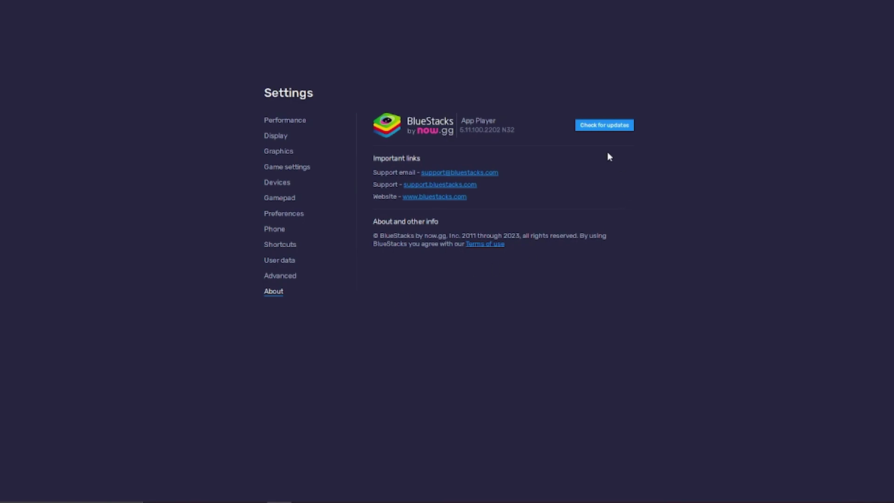
left_click(606, 126)
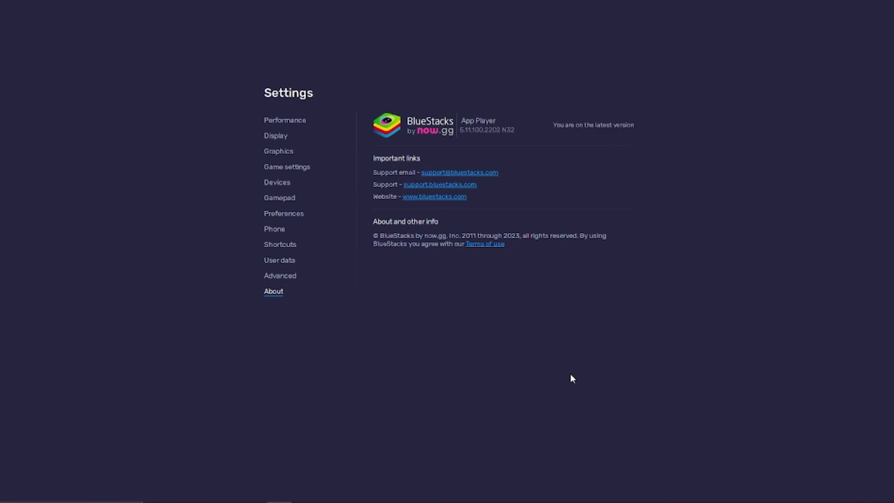
left_click(810, 110)
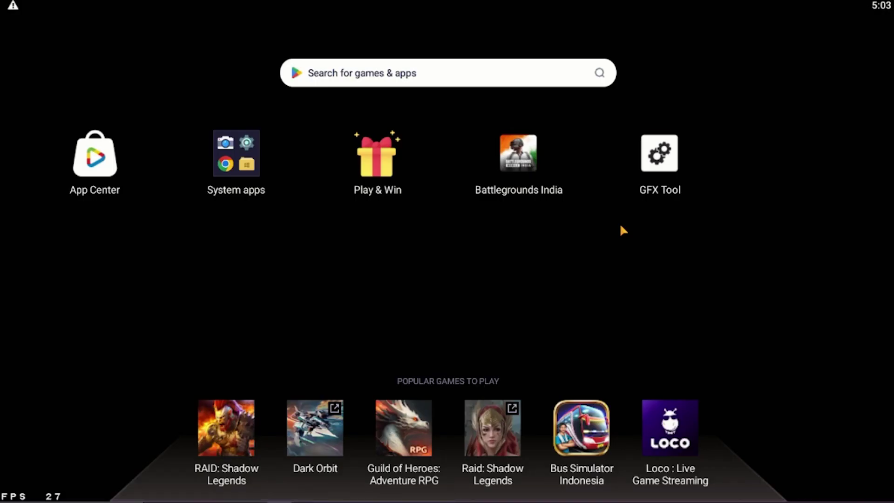
left_click(531, 189)
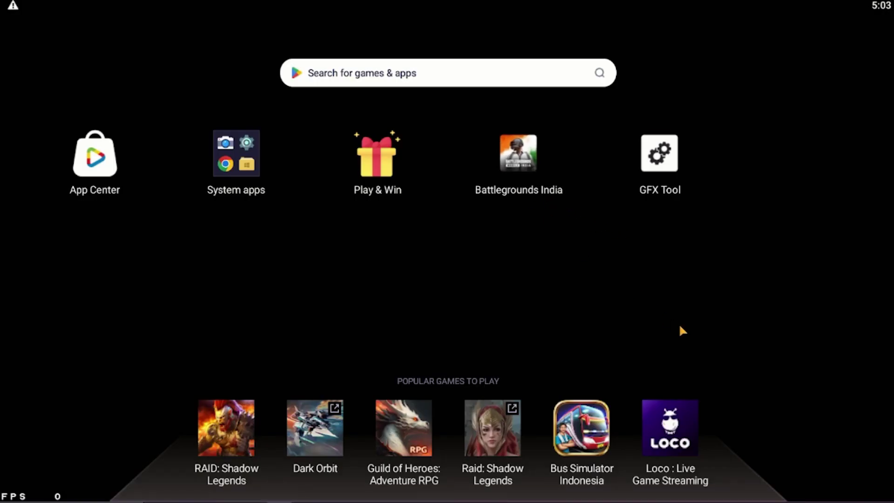